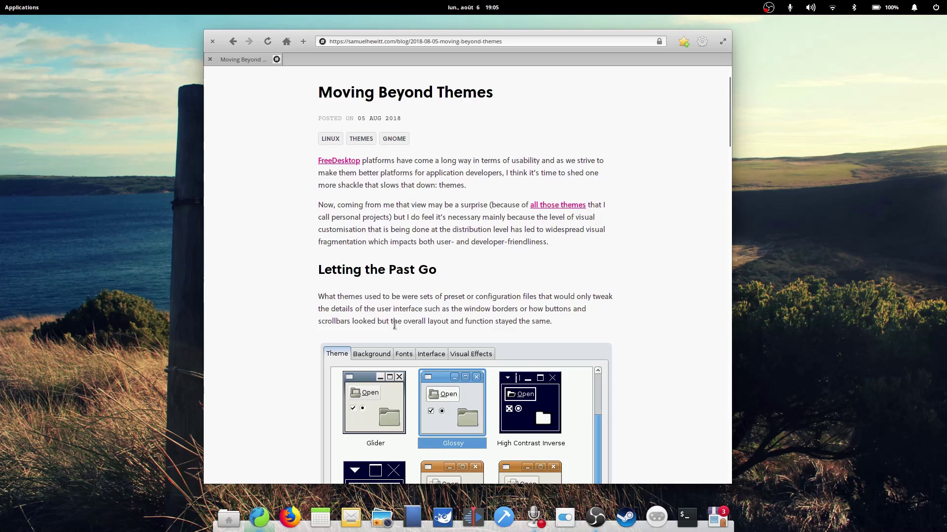
Step: Highlight the 'Moving Beyond Themes' heading and move Firefox over the Home window
left_click_drag(297, 90, 505, 88)
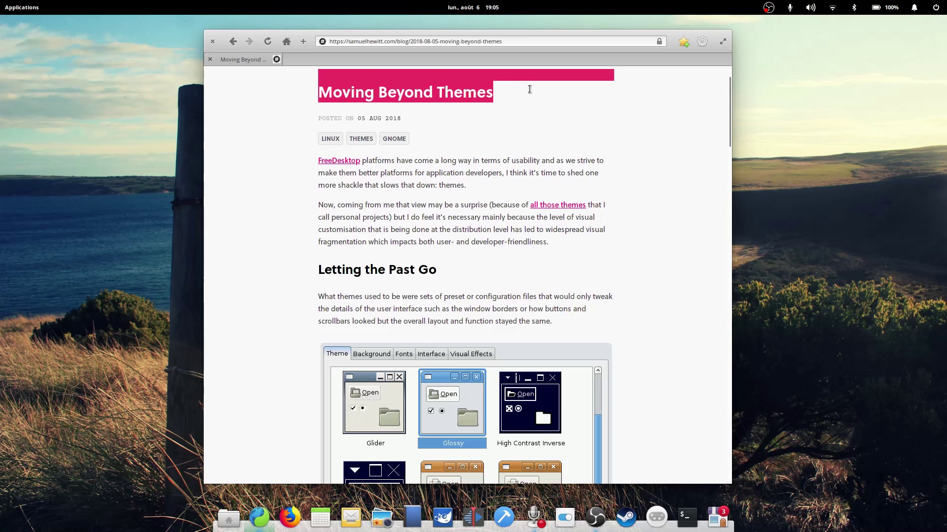
left_click(529, 89)
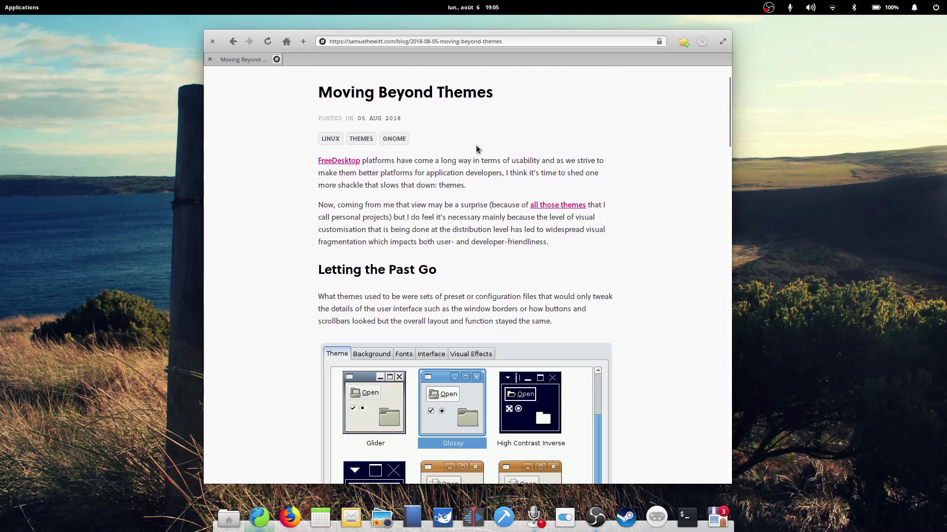
left_click_drag(730, 91, 760, 216)
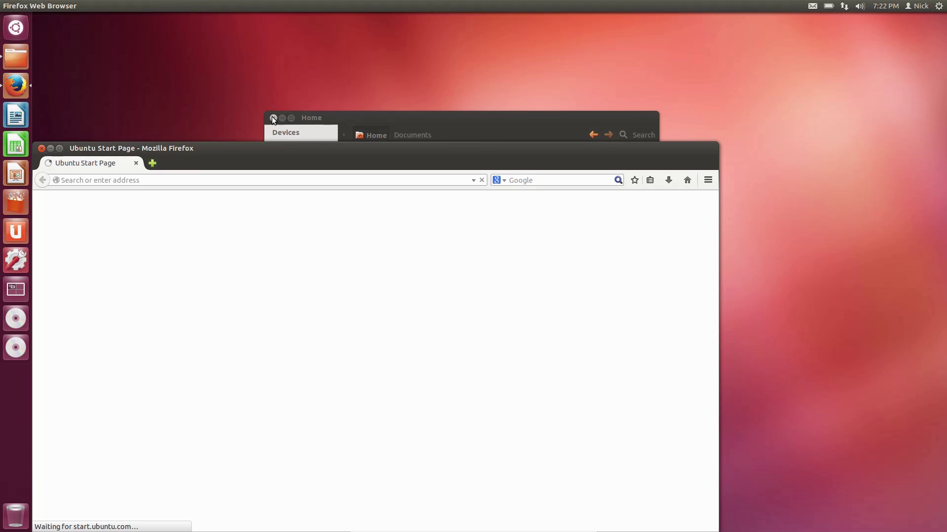
mouse_move(269, 147)
left_mouse_down()
mouse_move(357, 68)
mouse_move(372, 2)
mouse_move(408, 78)
mouse_move(412, 57)
left_mouse_up()
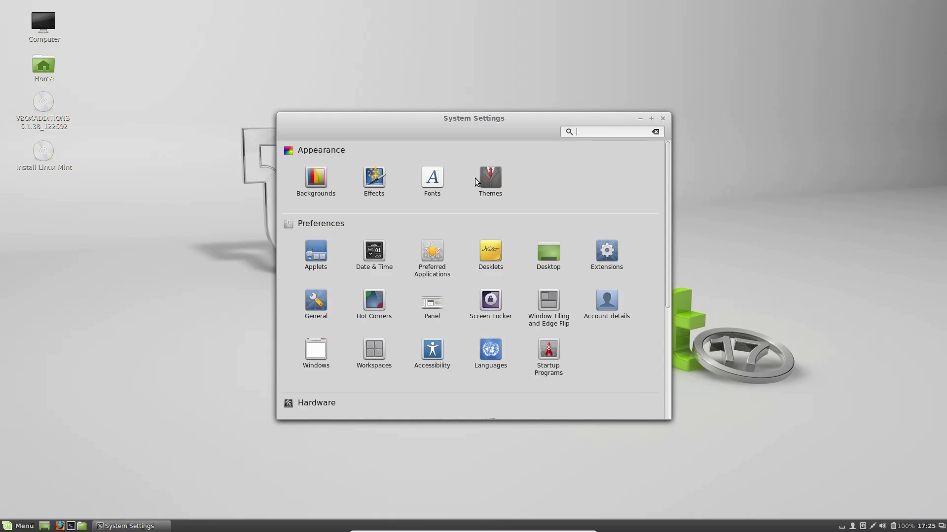
Step: Apply the Mint-X theme in System Settings, then open the Home folder from the Menu
left_click(485, 179)
left_click(609, 261)
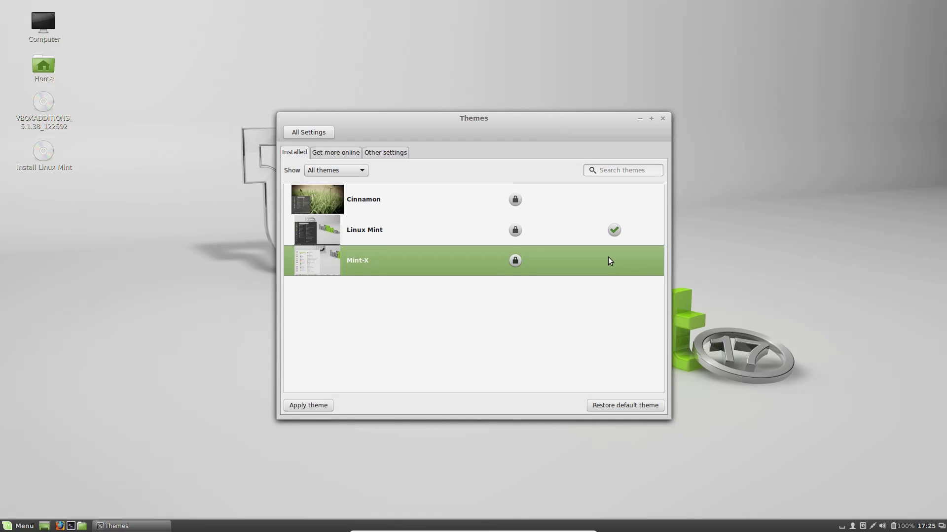
double_click(624, 261)
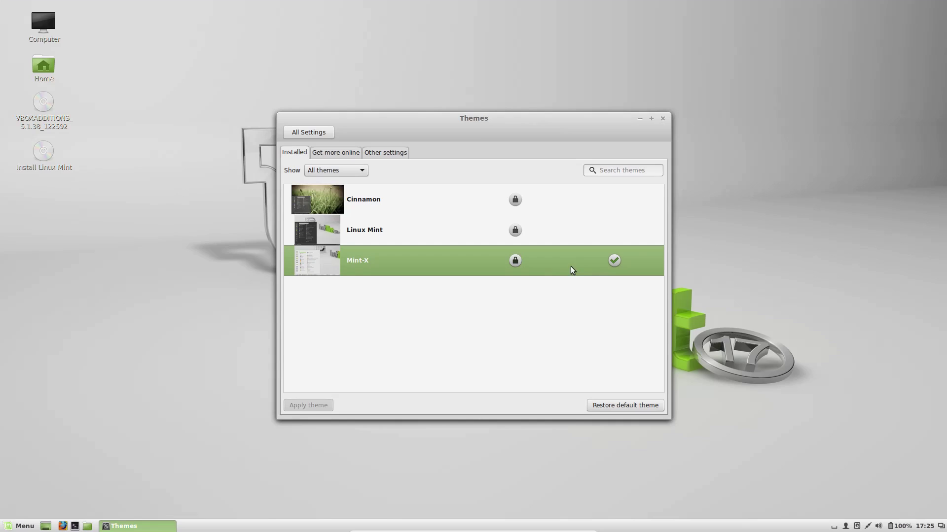
left_click(22, 525)
left_click(33, 374)
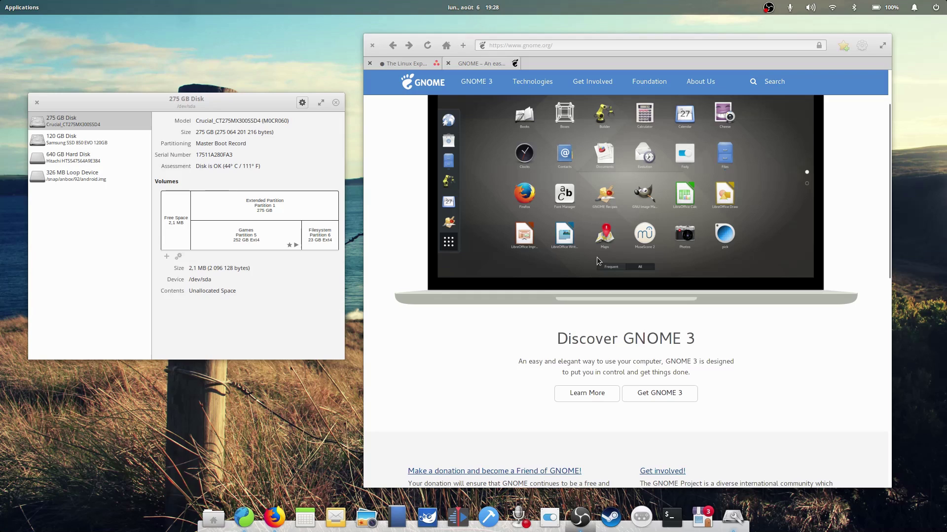
Step: View the 326 MB loop device and 640 GB disk, ending on the 120 GB disk's partitions
left_click(71, 183)
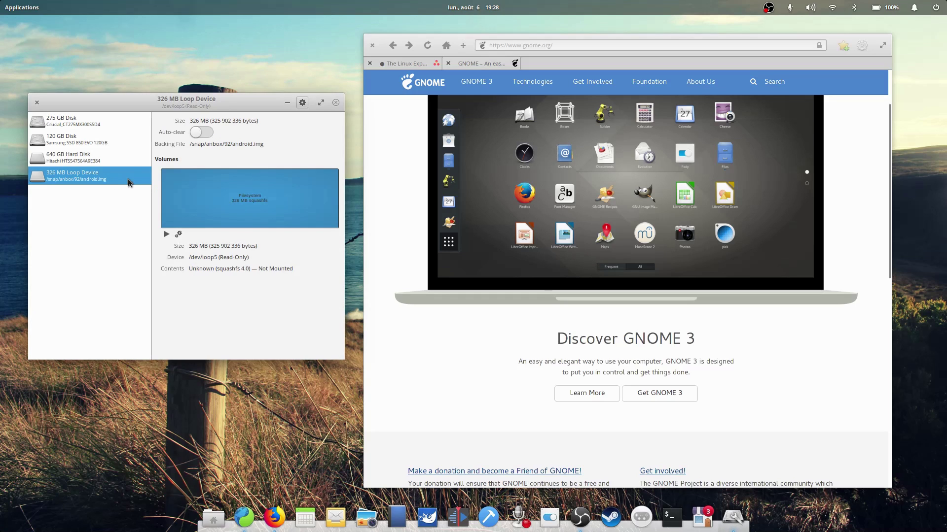
left_click(64, 161)
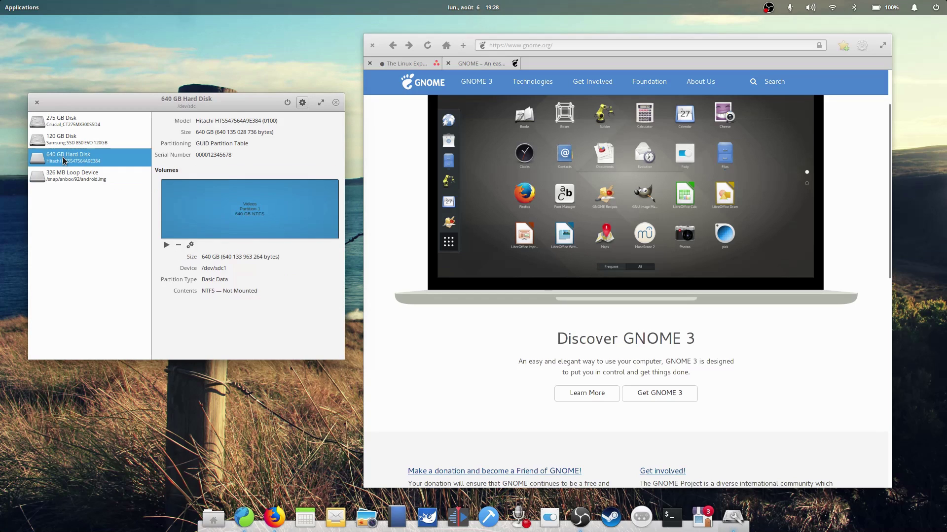
left_click(47, 143)
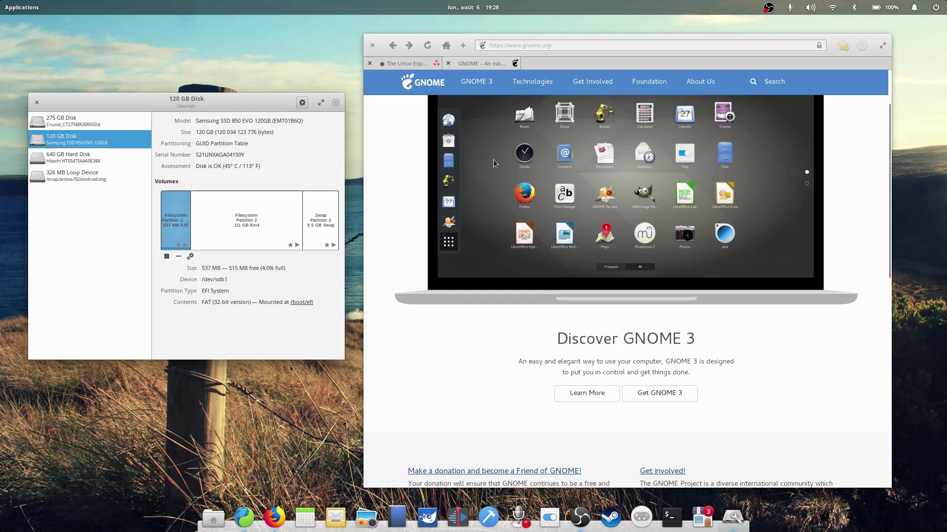
scroll(843, 193, "down", 1)
Step: Bring up the browser preferences on the Language section
left_click(862, 44)
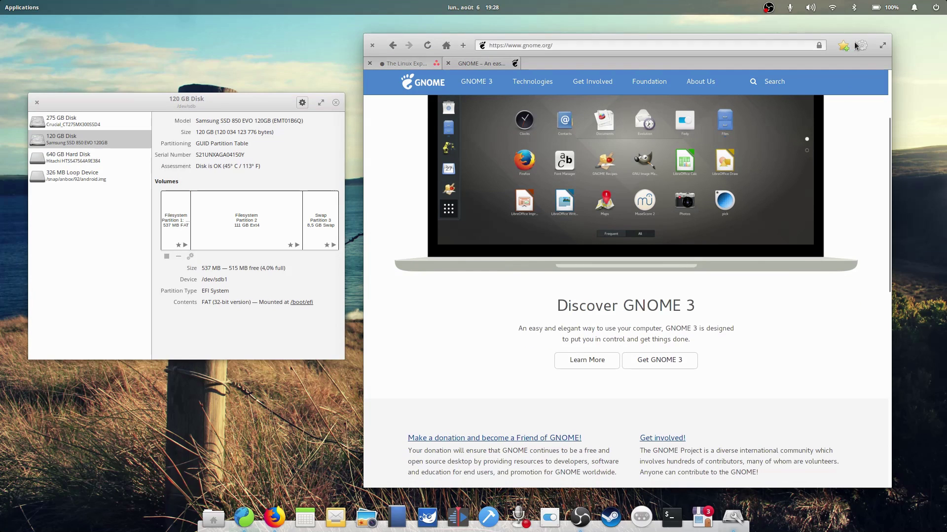
left_click(771, 313)
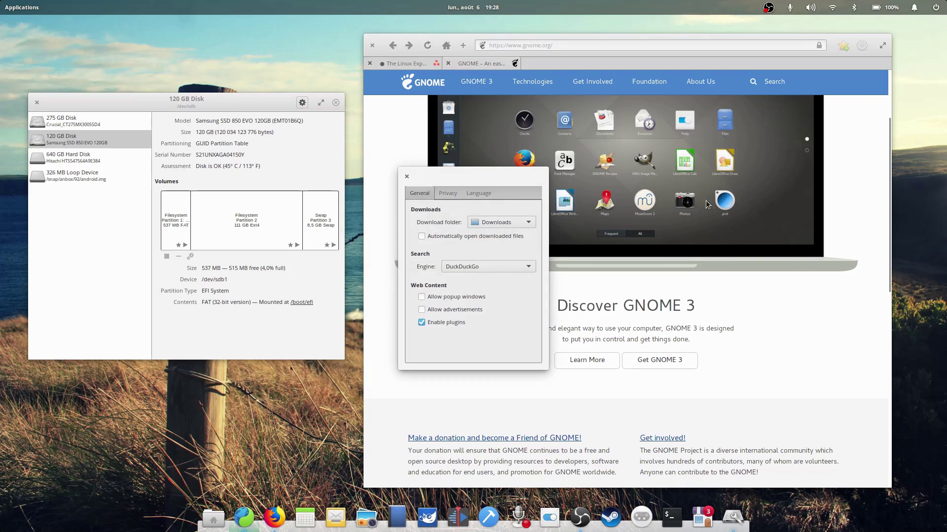
left_click(444, 193)
left_click(477, 196)
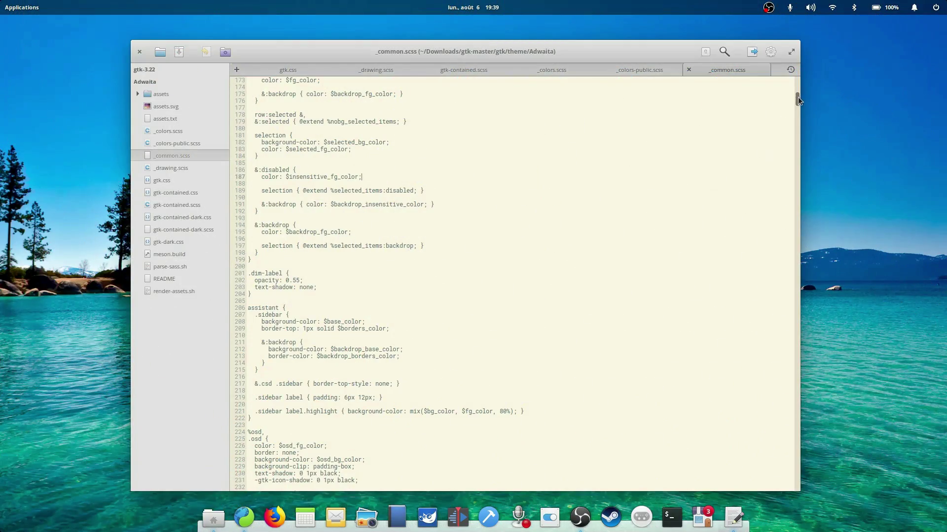
mouse_move(798, 97)
left_mouse_down()
mouse_move(797, 136)
mouse_move(893, 152)
mouse_move(893, 188)
left_mouse_up()
Step: Step through the _colors-public.scss and _colors.scss tabs to gtk-contained.scss
left_click(692, 42)
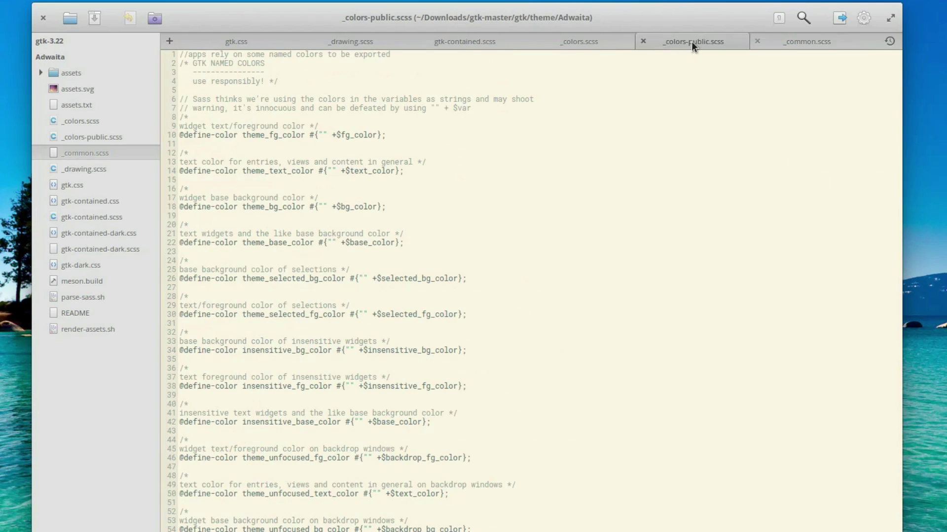
scroll(654, 174, "down", 5)
scroll(654, 174, "down", 2)
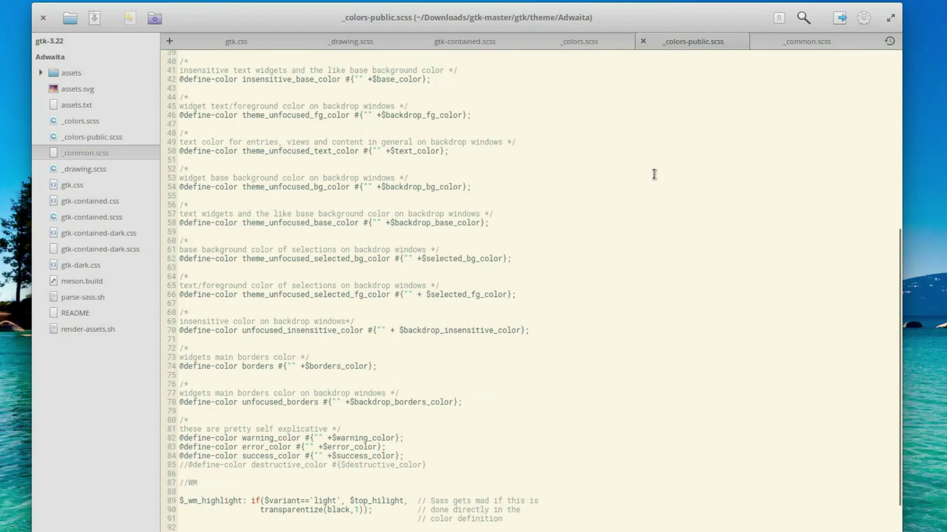
scroll(654, 175, "down", 2)
scroll(655, 175, "down", 4)
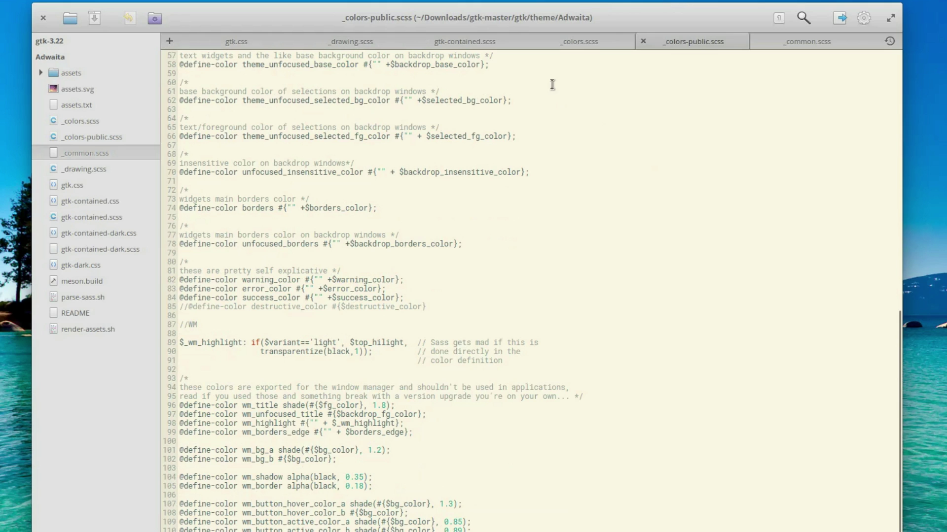
left_click(576, 42)
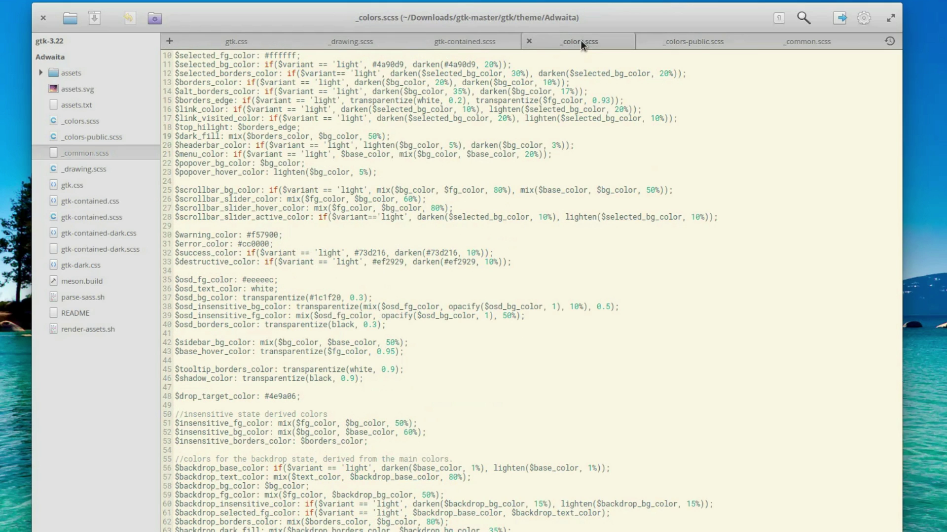
scroll(587, 209, "up", 2)
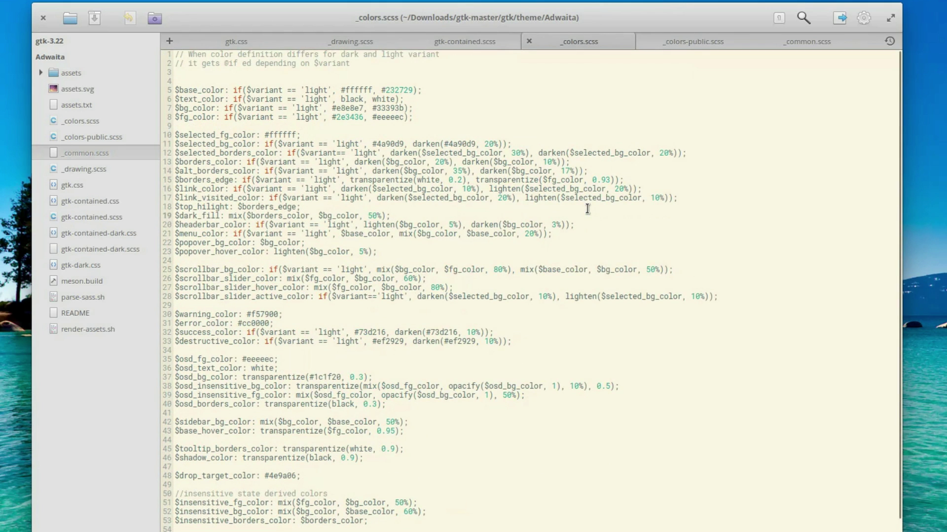
left_click(463, 41)
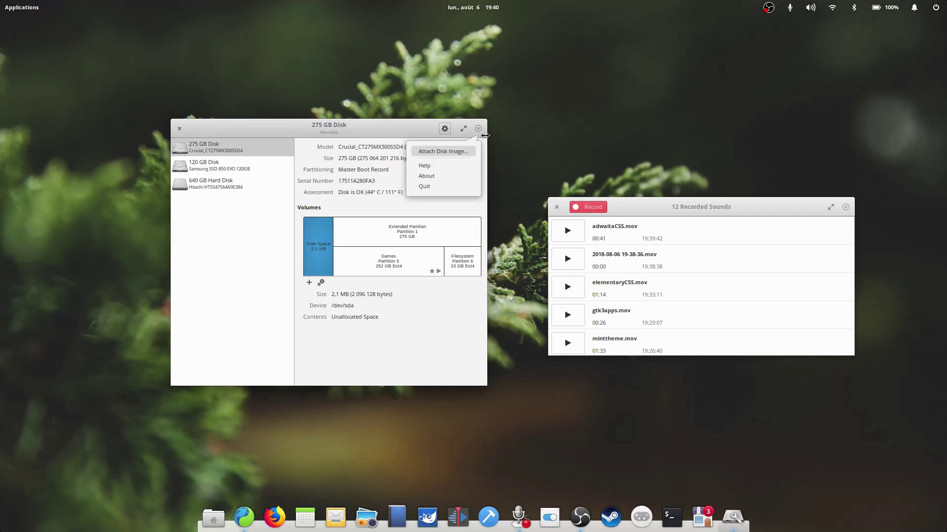
left_click(751, 212)
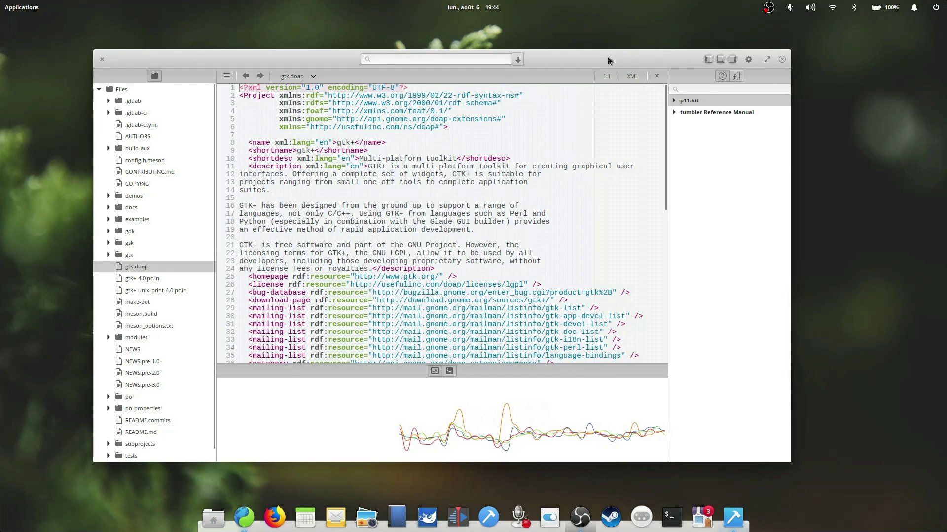
left_click(708, 60)
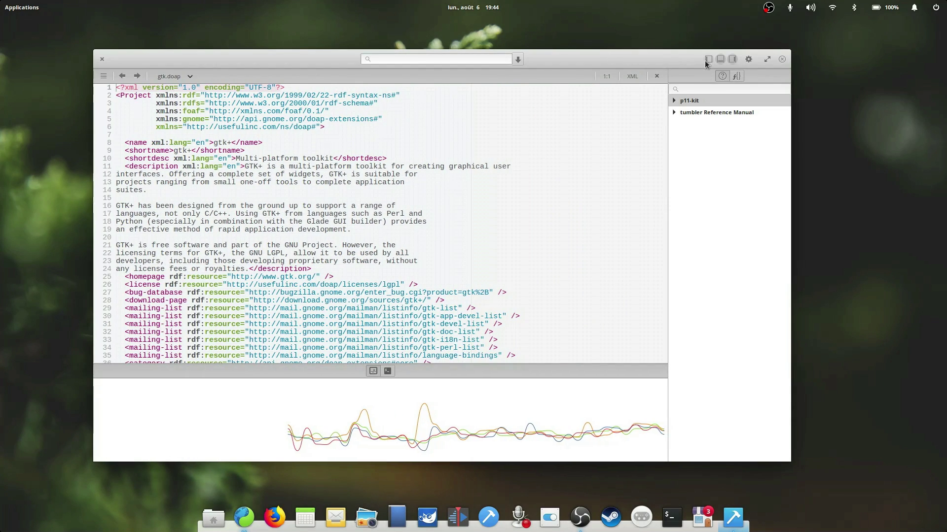
left_click(708, 61)
left_click(782, 60)
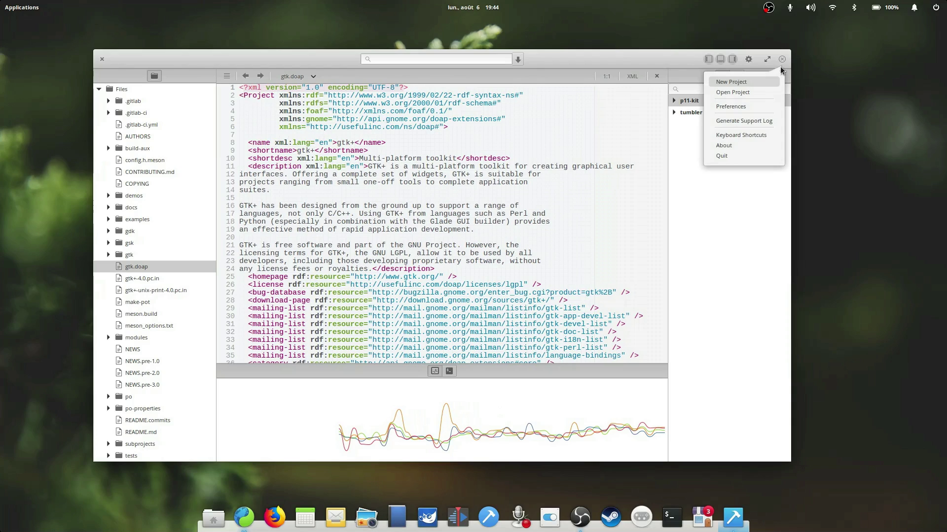
left_click(740, 230)
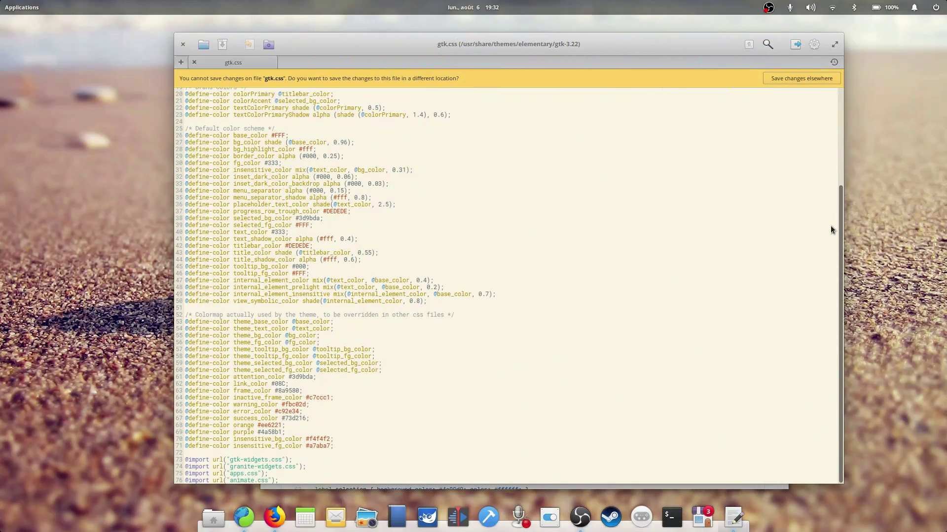
Step: Open the elementary theme's gtk-3.22 folder and view animate.css and apps.css
left_click(270, 46)
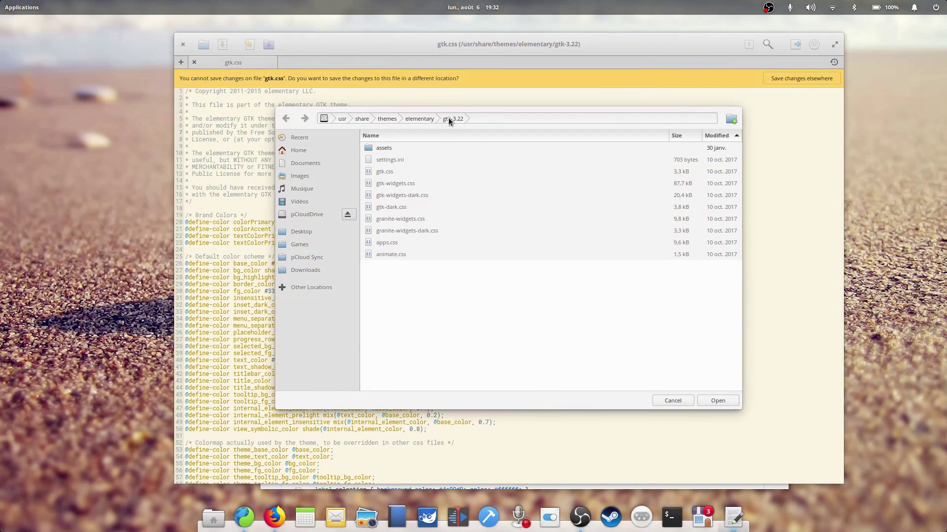
left_click(717, 401)
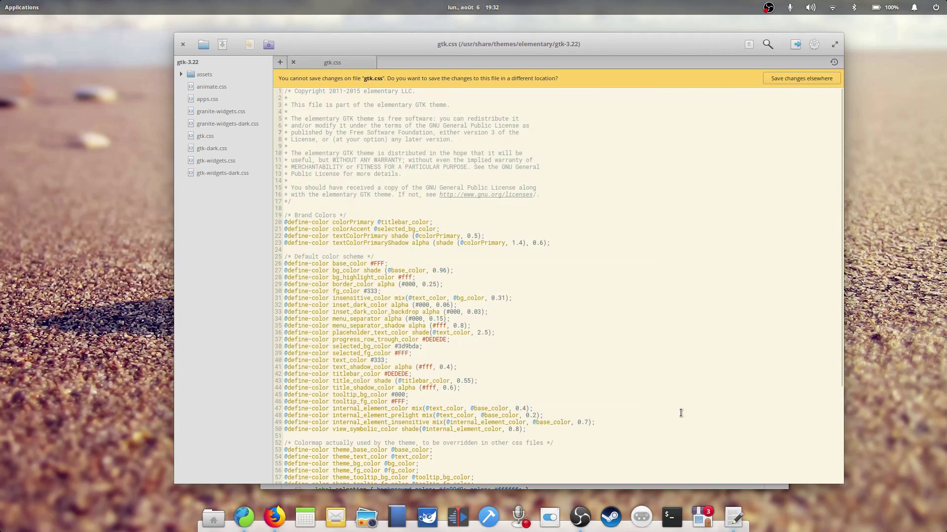
left_click(213, 86)
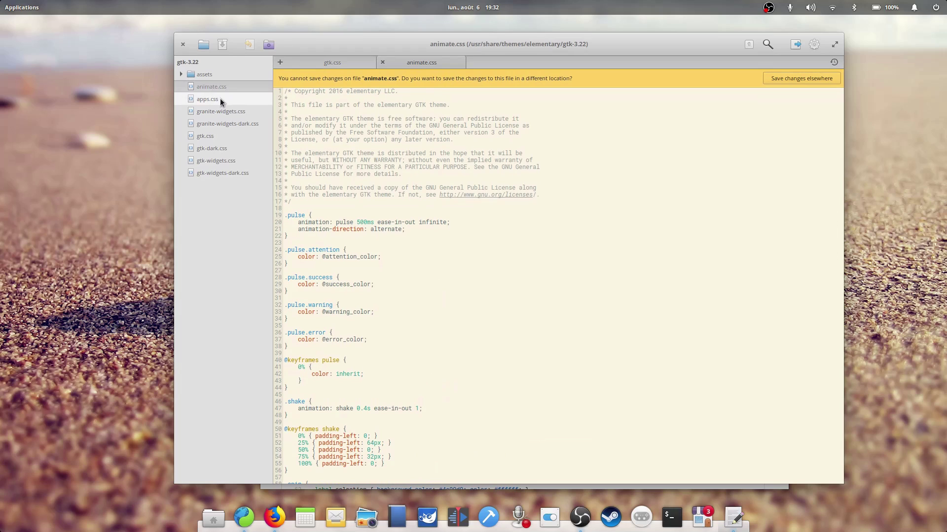
left_click(220, 98)
scroll(531, 262, "down", 5)
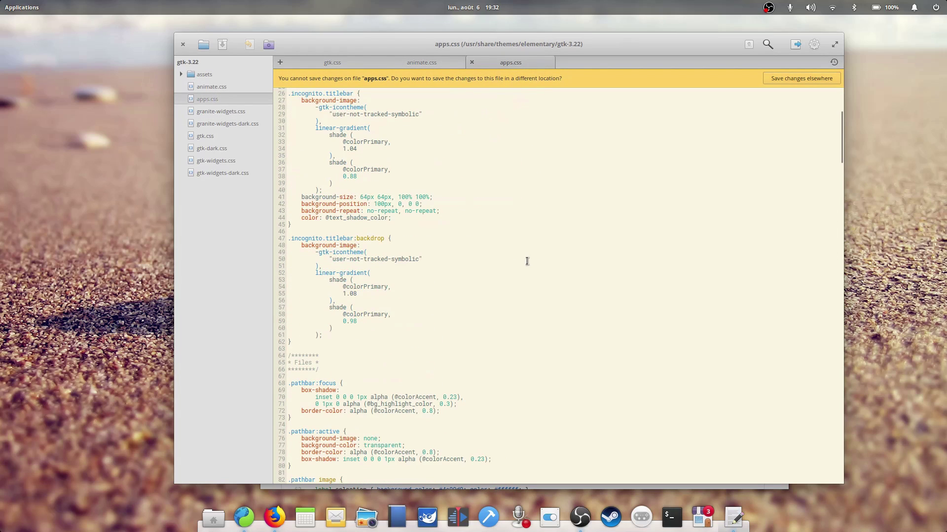
scroll(527, 261, "down", 10)
scroll(527, 260, "down", 5)
scroll(527, 260, "down", 5)
scroll(526, 260, "down", 5)
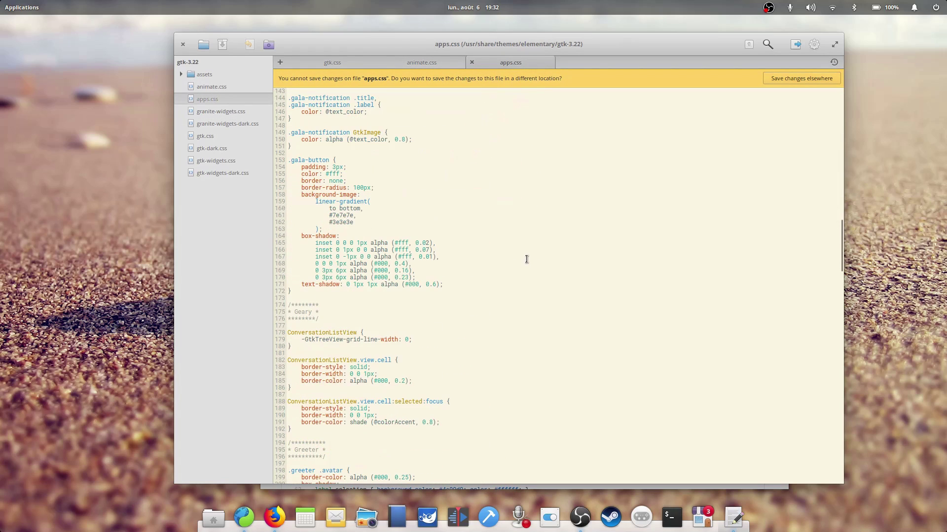
scroll(526, 258, "down", 5)
scroll(527, 259, "down", 5)
scroll(526, 256, "down", 5)
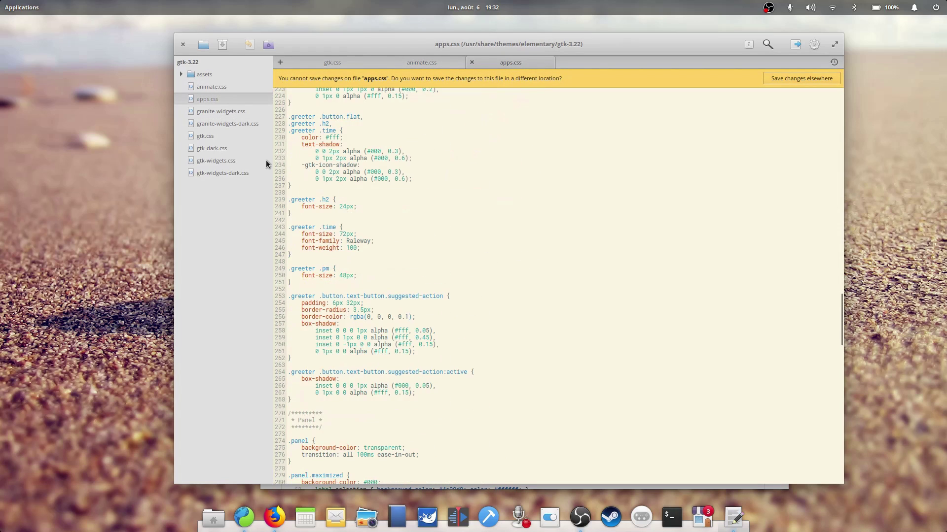
Step: Open granite-widgets.css, granite-widgets-dark.css and gtk-dark.css in tabs
left_click(208, 113)
left_click(233, 122)
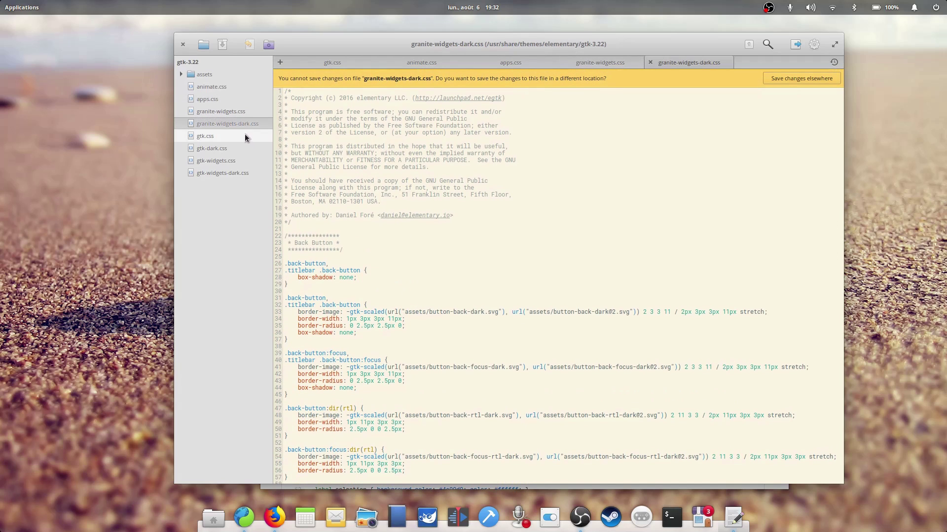
left_click(229, 143)
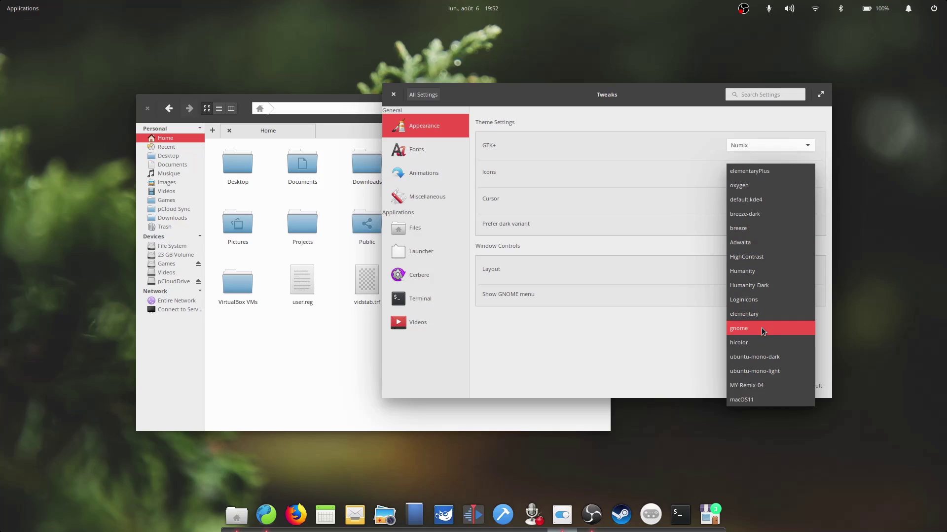
Step: Set the icon theme to gnome and switch the GTK+ theme to HighContrast
left_click(763, 330)
left_click_drag(548, 82, 514, 86)
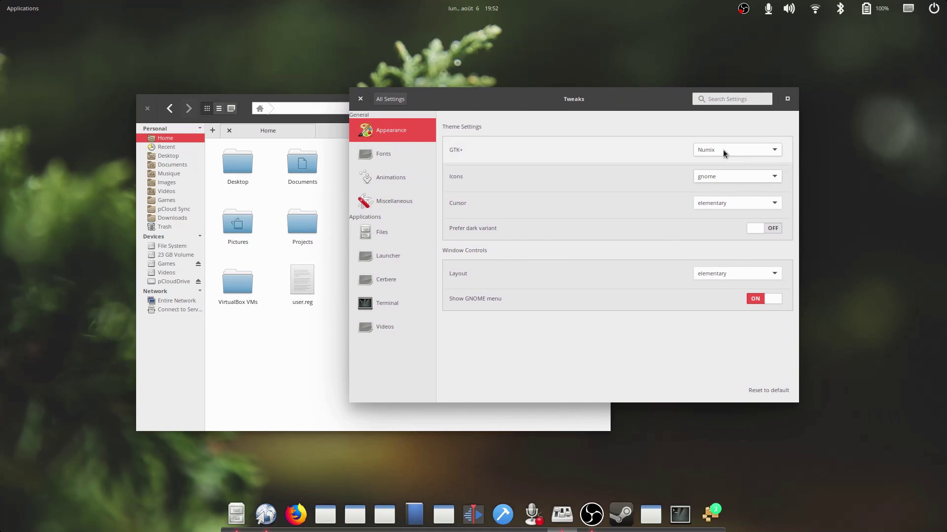
left_click(723, 150)
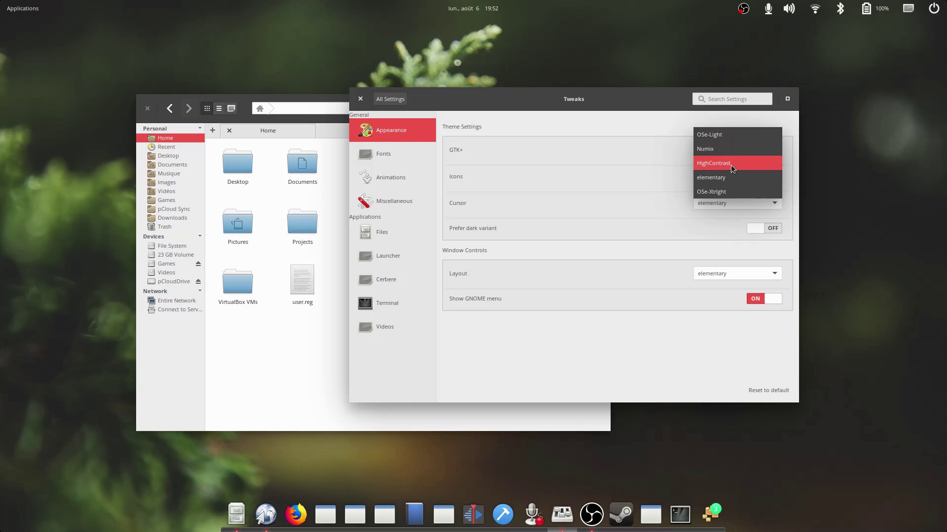
left_click(730, 165)
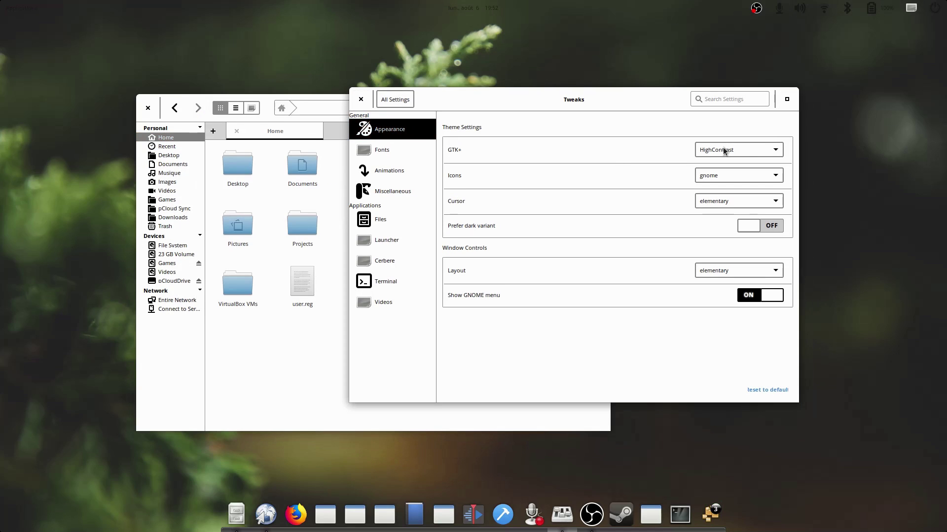
Step: Try the OSe-Light GTK+ theme, then switch back to Numix
left_click(733, 149)
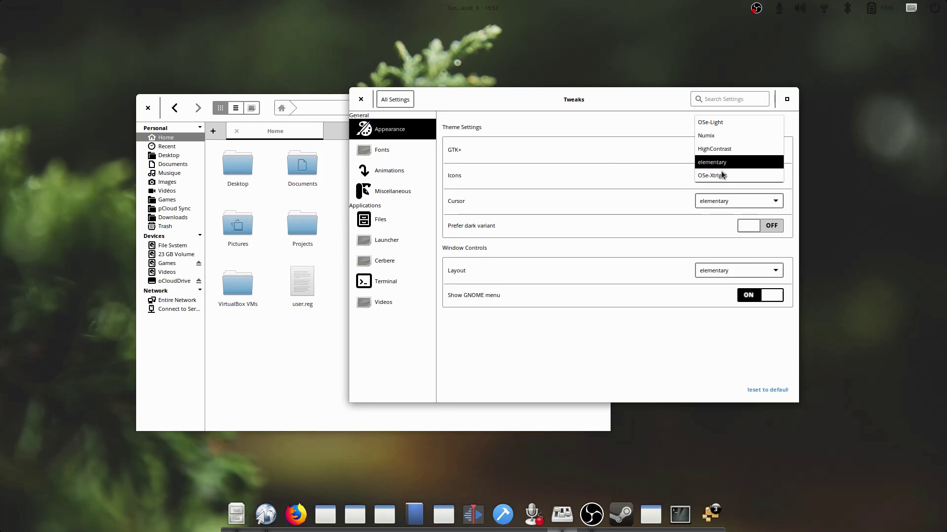
left_click(724, 124)
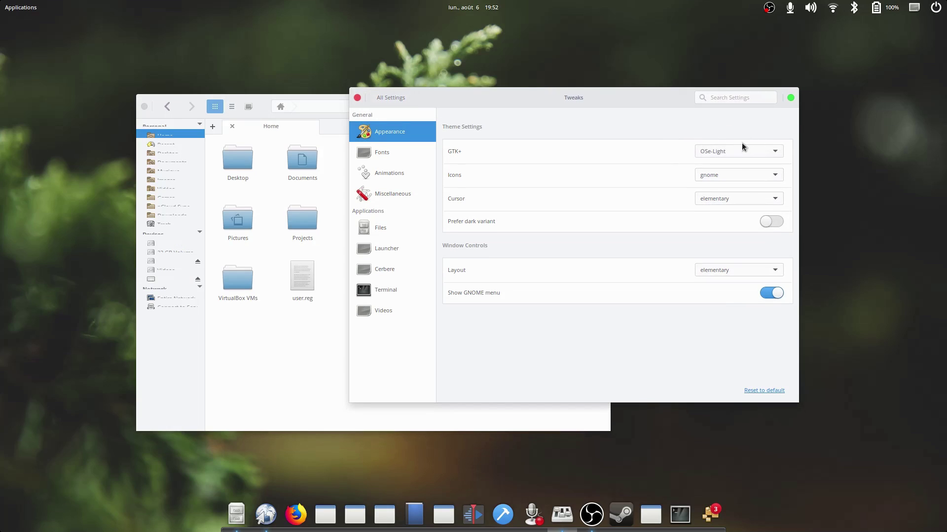
left_click(742, 150)
left_click(721, 165)
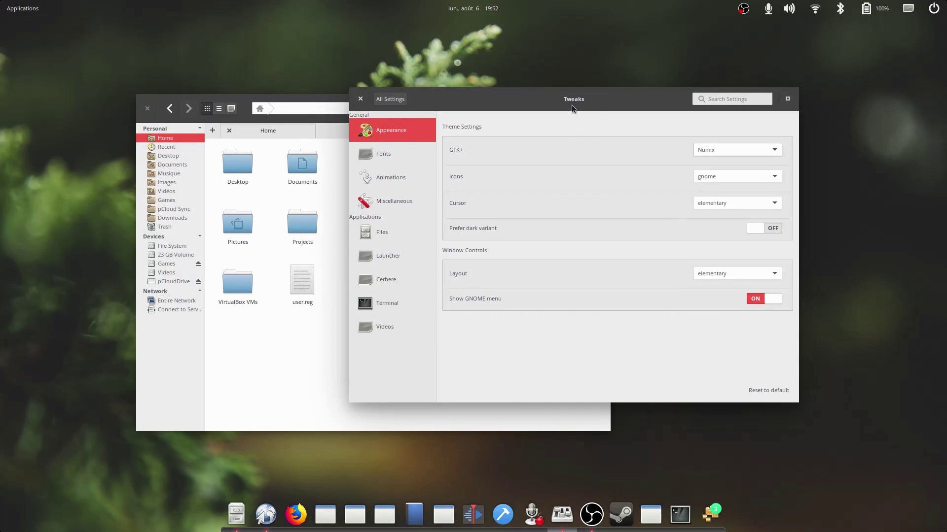
left_click_drag(571, 104, 606, 102)
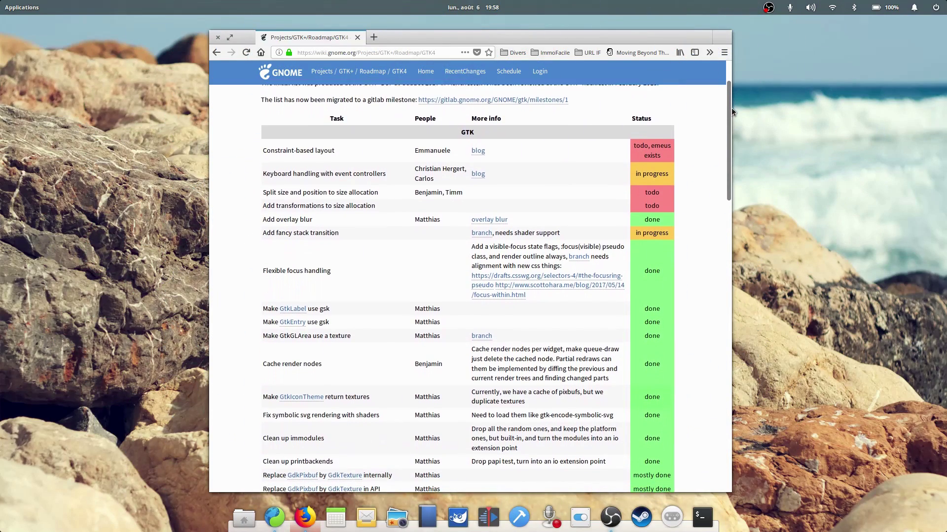
mouse_move(731, 108)
left_mouse_down()
mouse_move(739, 162)
mouse_move(734, 405)
left_mouse_up()
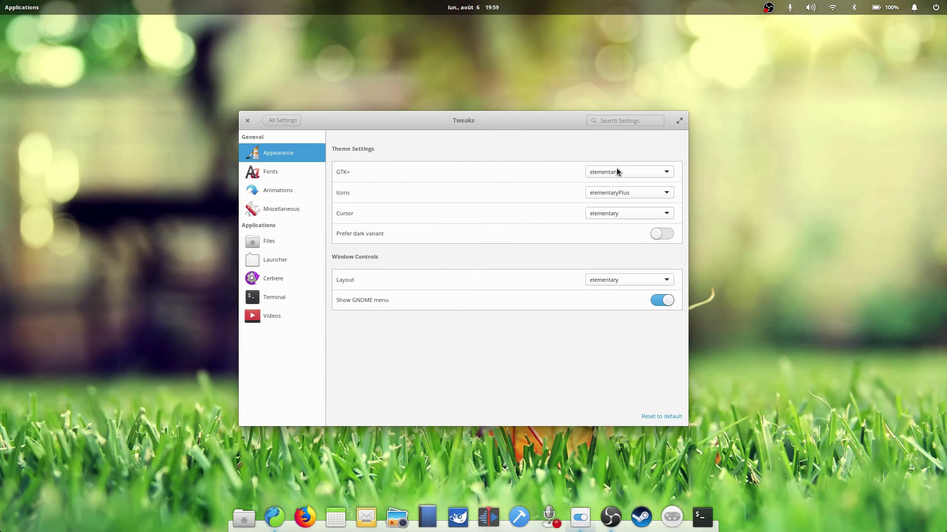
Step: Switch the GTK+ theme to OSe-Light, Numix, then HighContrast, and reopen the theme list
left_click(616, 172)
left_click(607, 127)
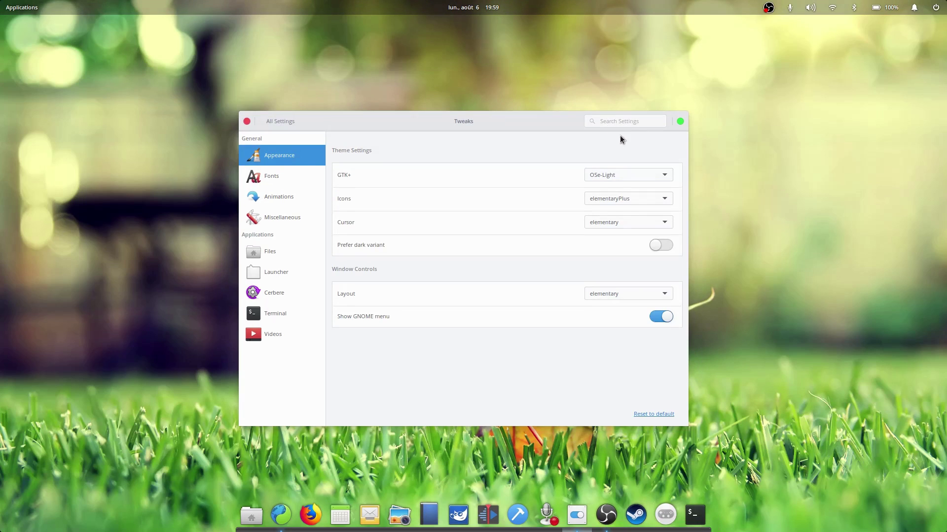
left_click(625, 175)
left_click(619, 194)
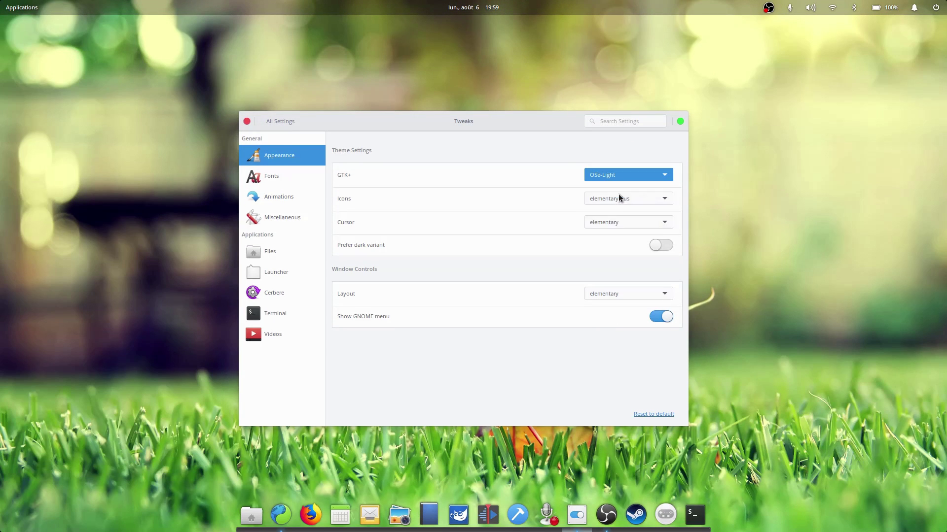
left_click(621, 173)
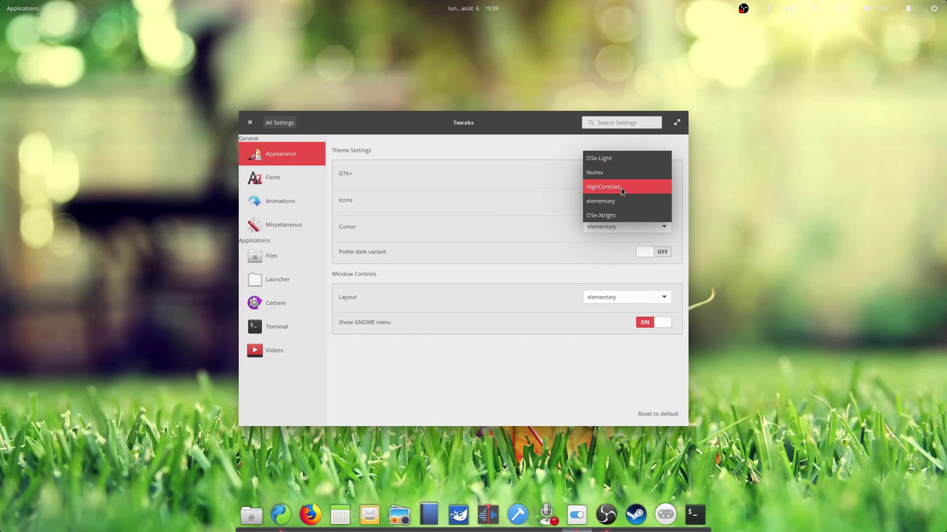
left_click(621, 188)
left_click(619, 175)
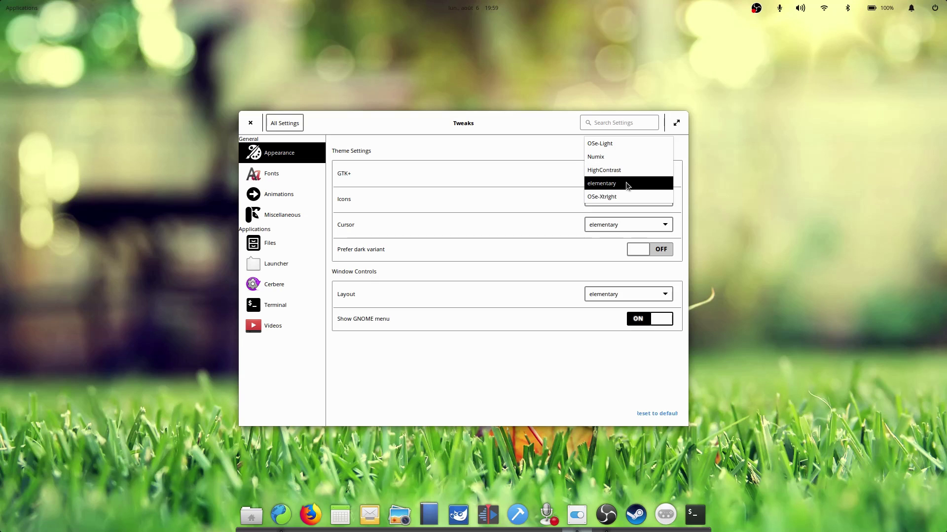